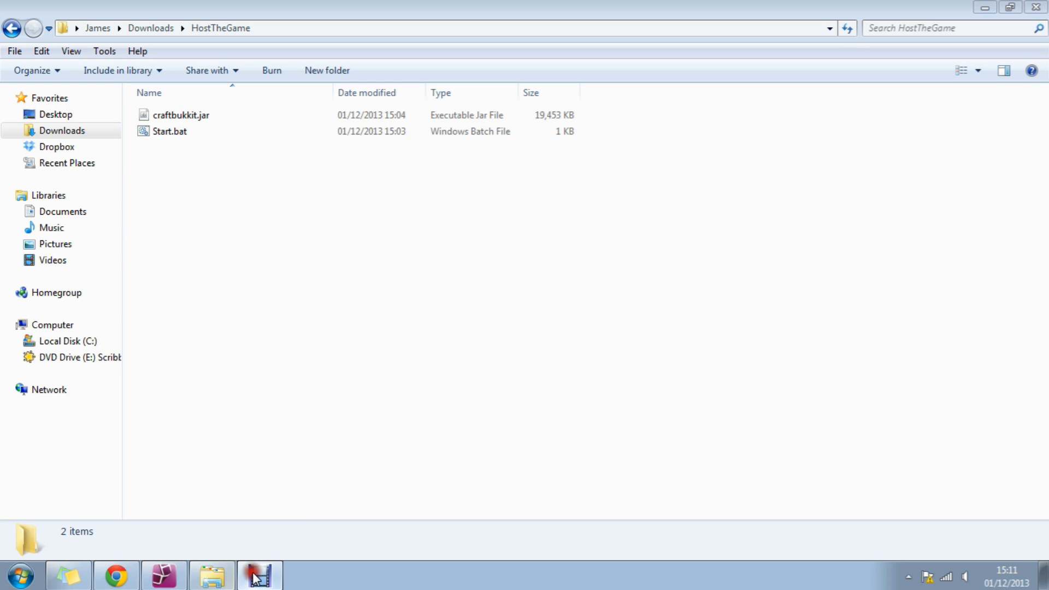
Step: Look over the server folder contents, the craftbukkit.jar and the Start.bat launcher
click(259, 124)
click(257, 166)
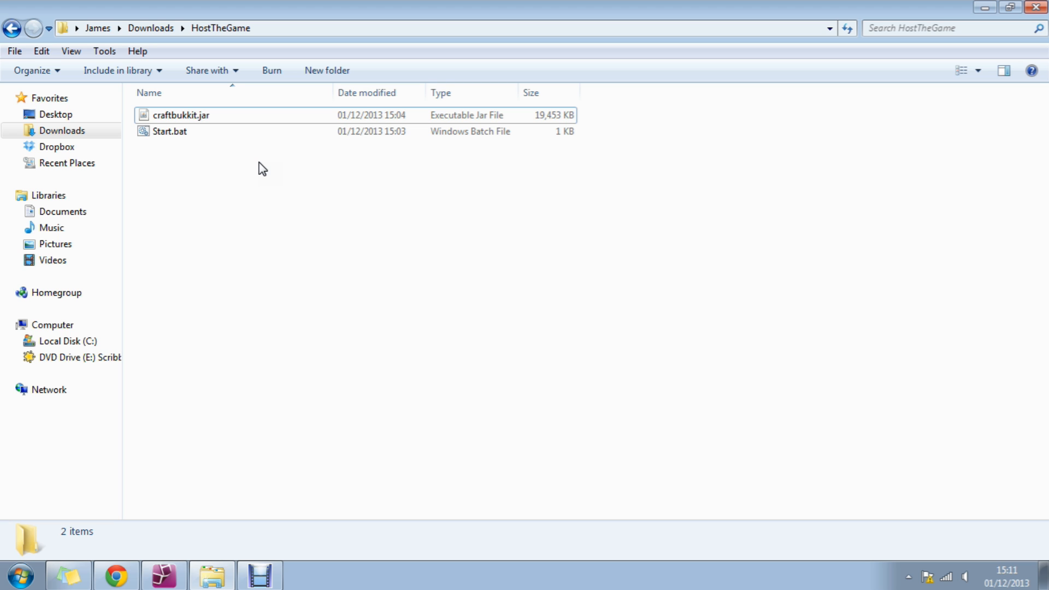
click(194, 115)
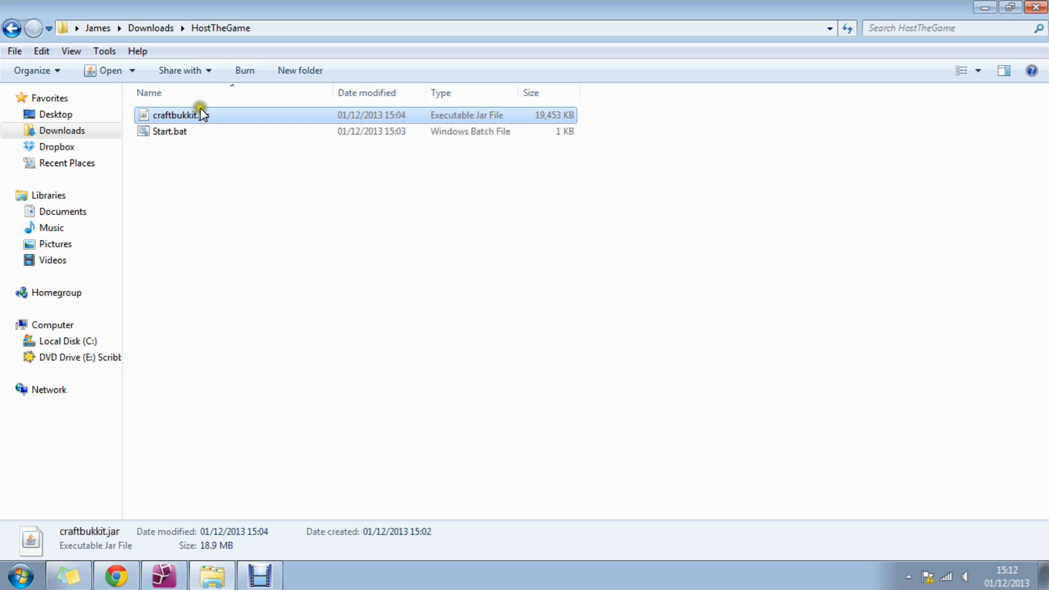
click(172, 186)
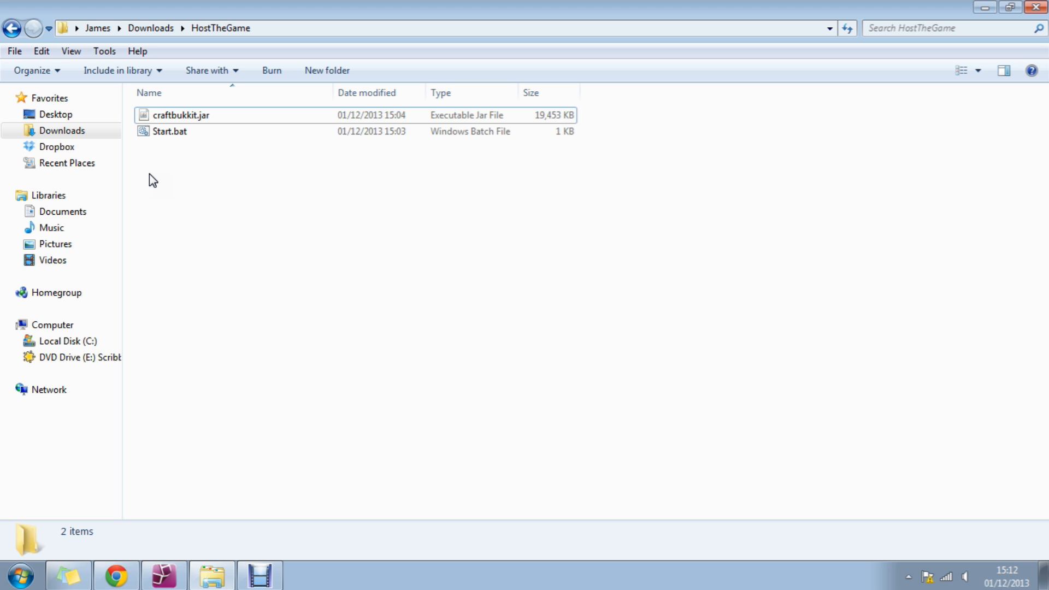
click(164, 133)
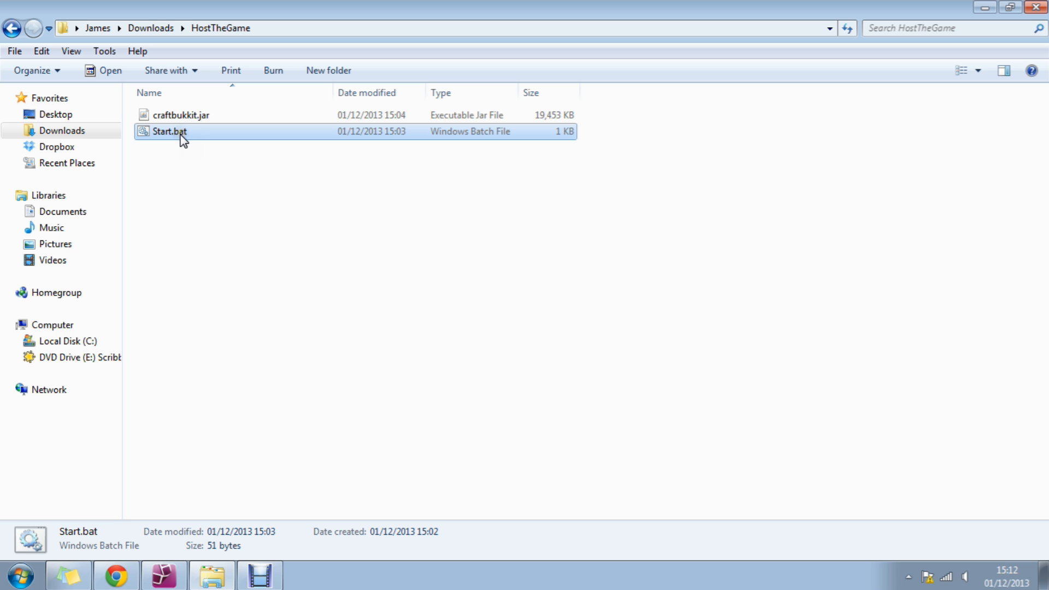
Step: View Start.bat as text to check its 4096 maximum and minimum memory values, then close it
right_click(172, 133)
click(188, 160)
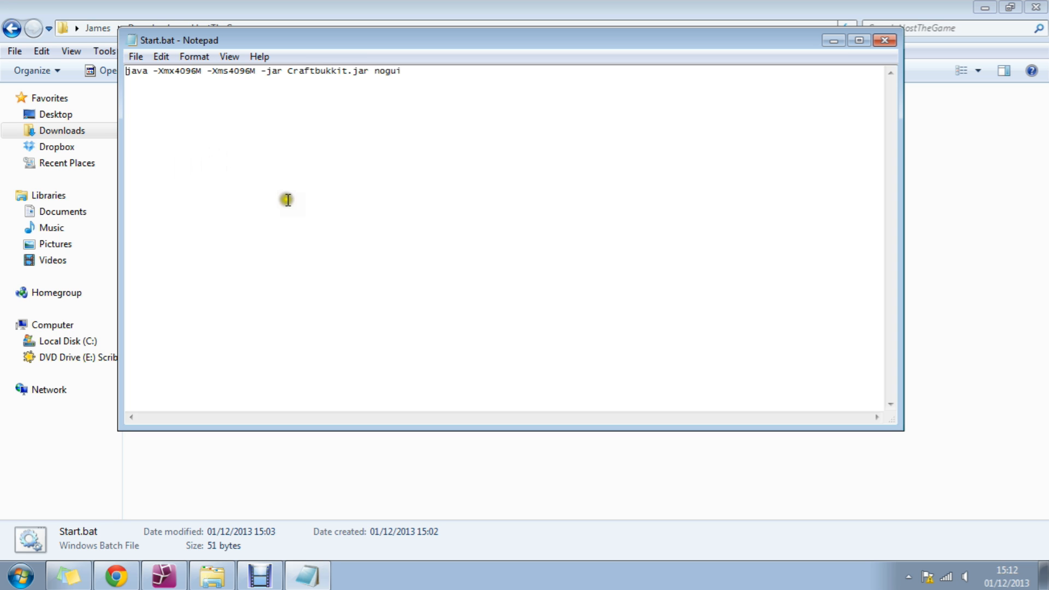
click(176, 70)
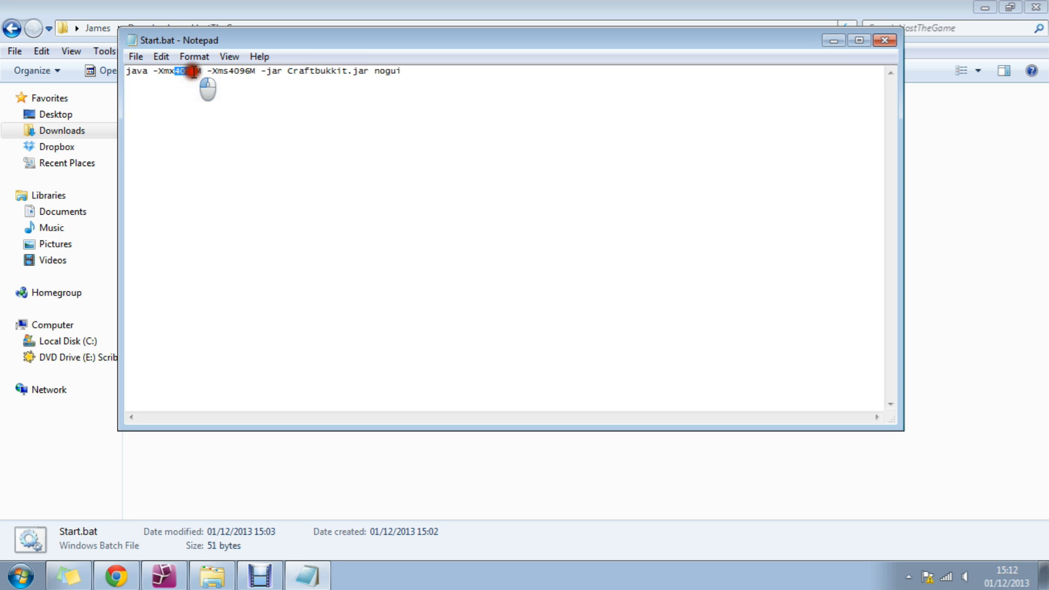
drag(177, 70, 230, 70)
click(249, 70)
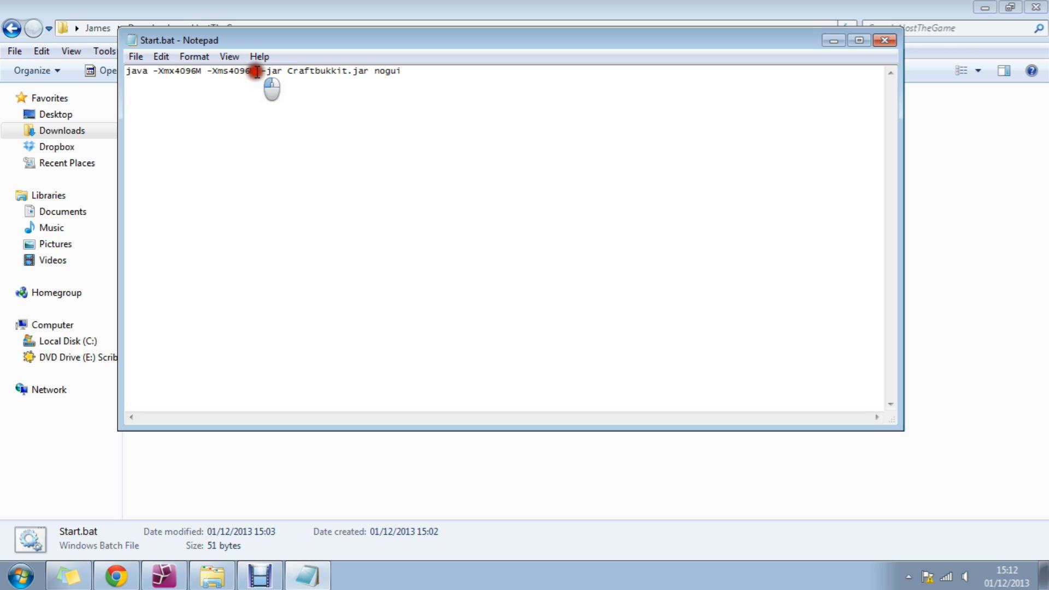
click(256, 71)
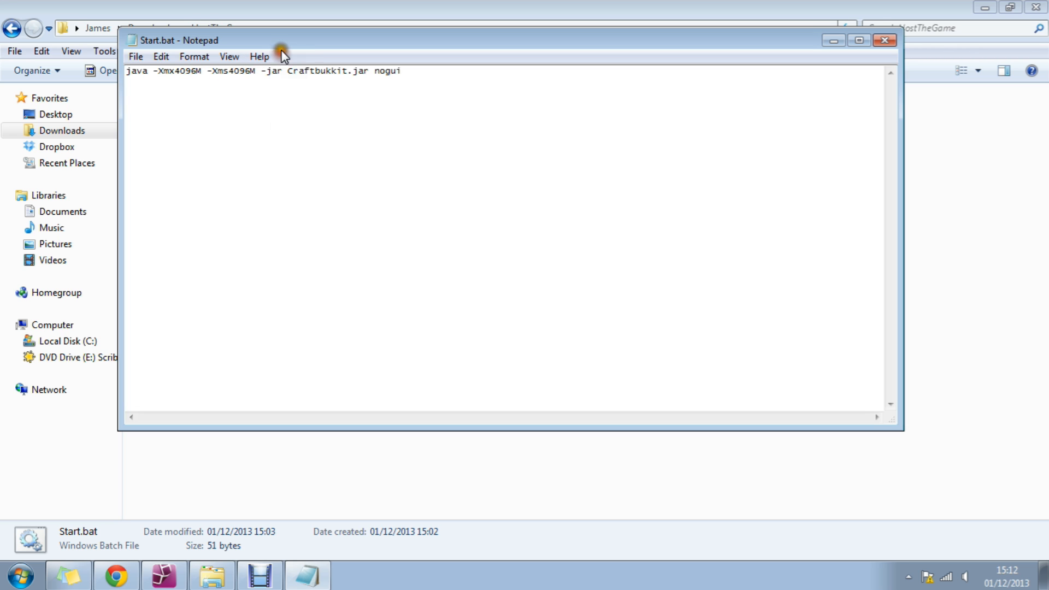
mouse_move(272, 41)
mouse_down()
mouse_move(212, 146)
mouse_move(307, 177)
mouse_up()
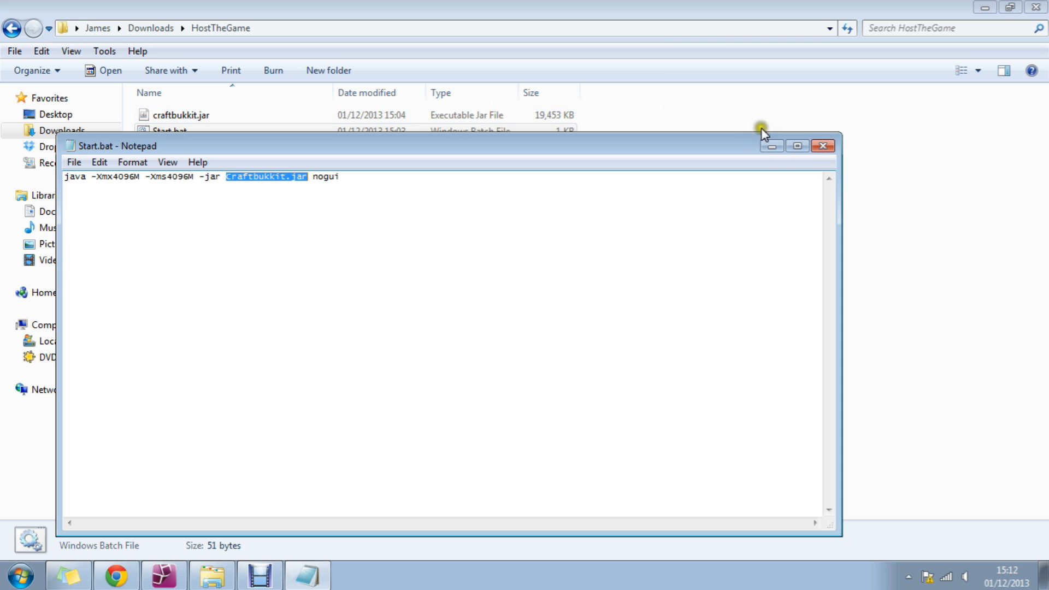
click(822, 147)
Step: Run Start.bat so the server console starts generating its files, then move the console aside
double_click(279, 141)
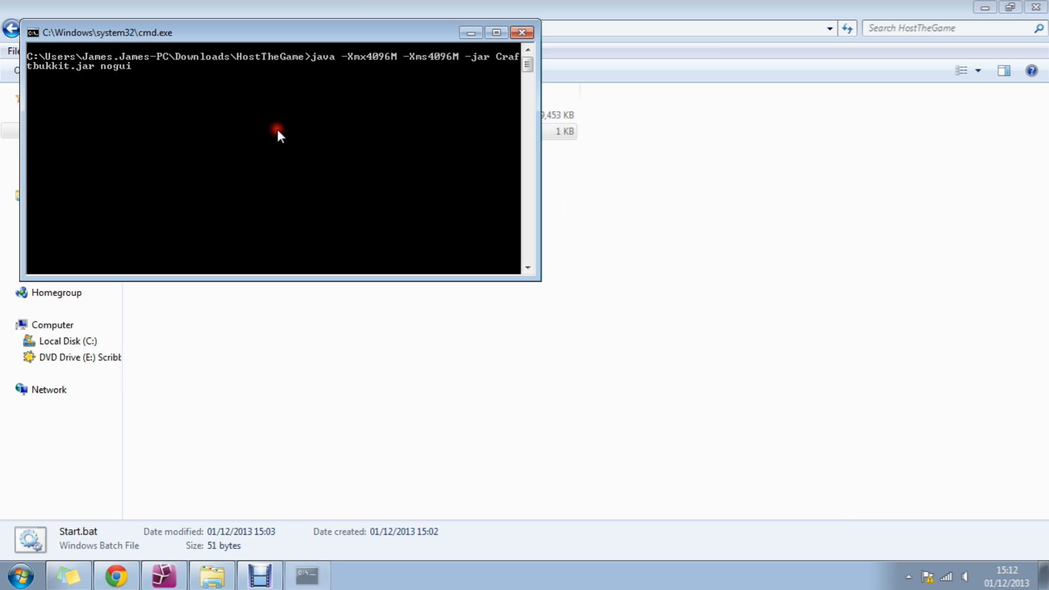
drag(218, 32, 332, 192)
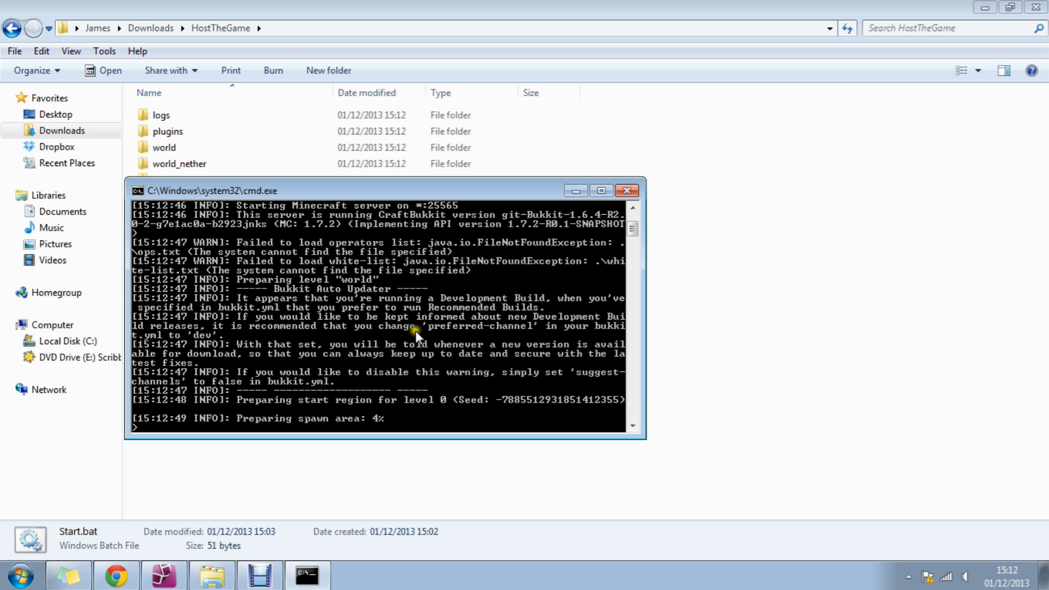
scroll(415, 331, up, 3)
drag(271, 189, 652, 255)
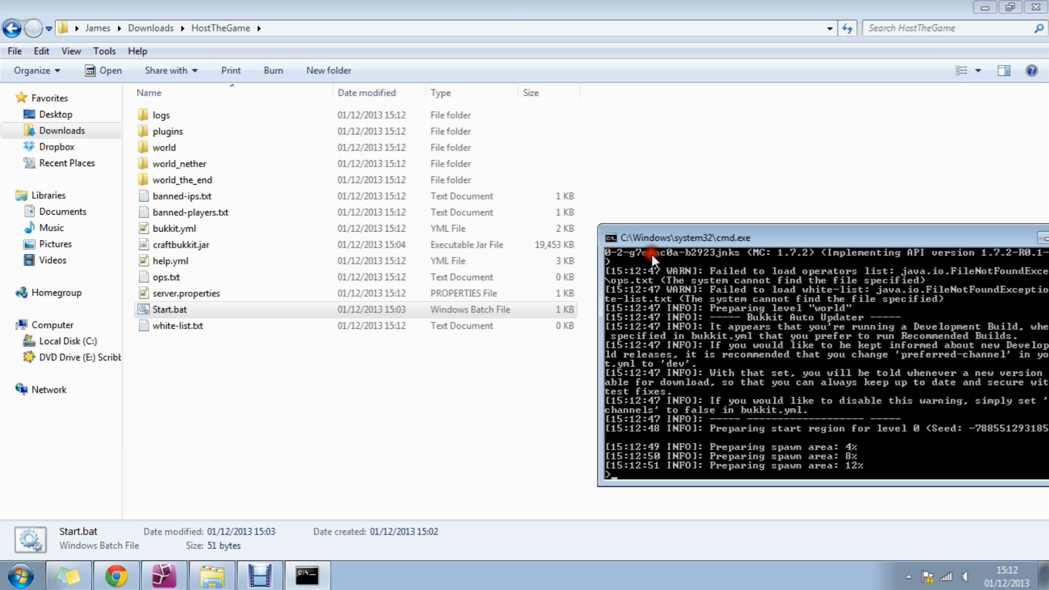
click(352, 412)
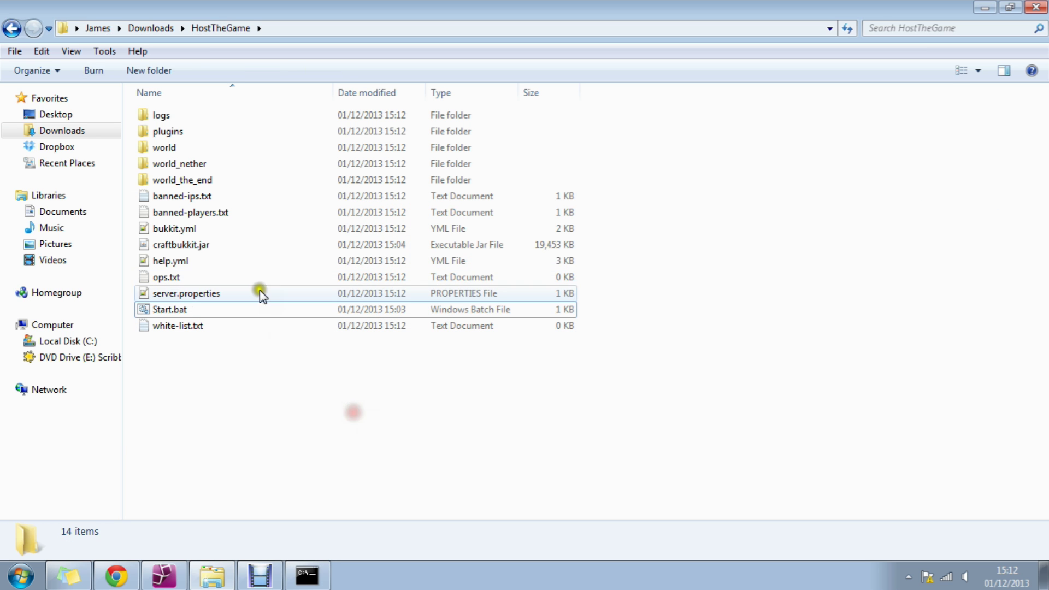
Step: Check the world and world_the_end folders, then open bukkit.yml in Notepad++
click(208, 150)
click(215, 180)
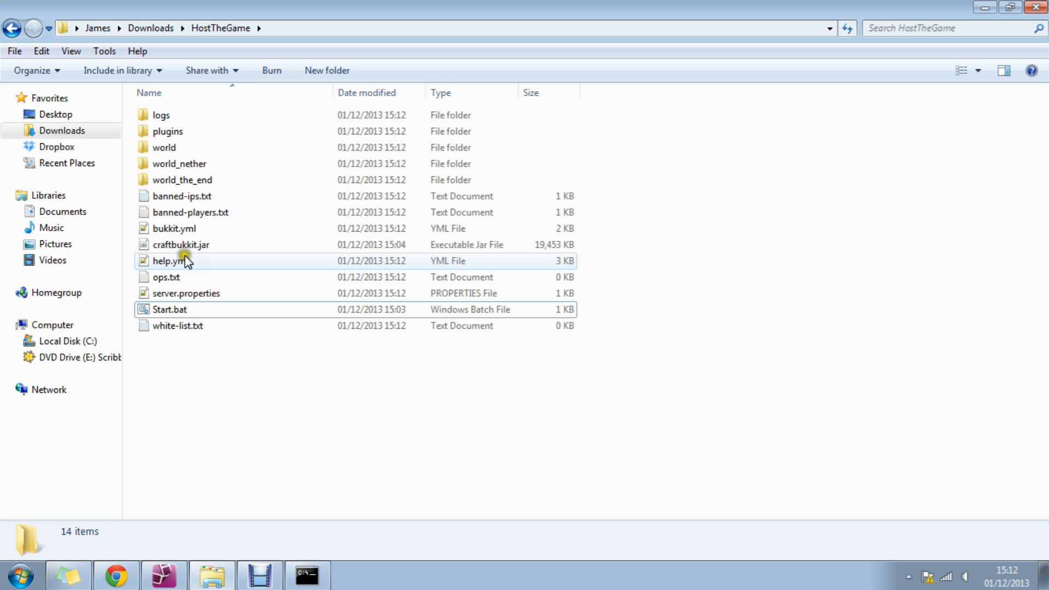
click(182, 229)
right_click(182, 229)
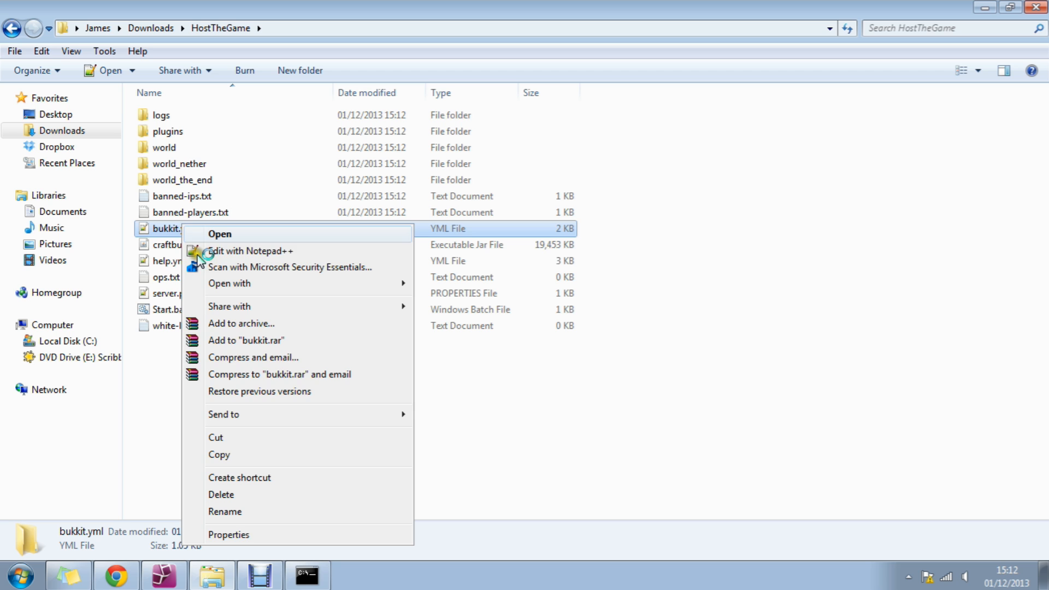
click(238, 255)
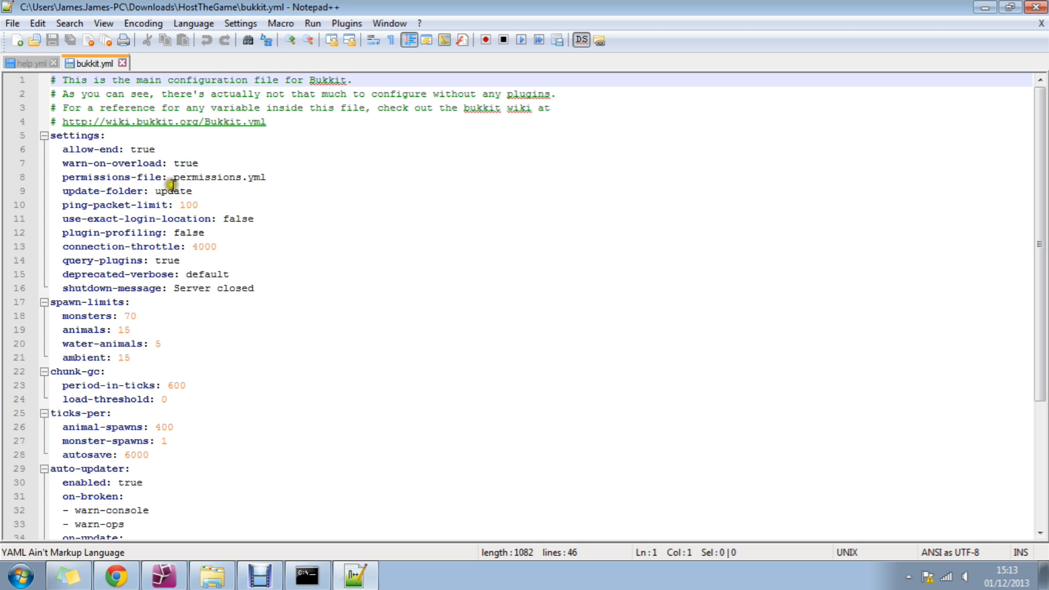
scroll(122, 323, down, 1)
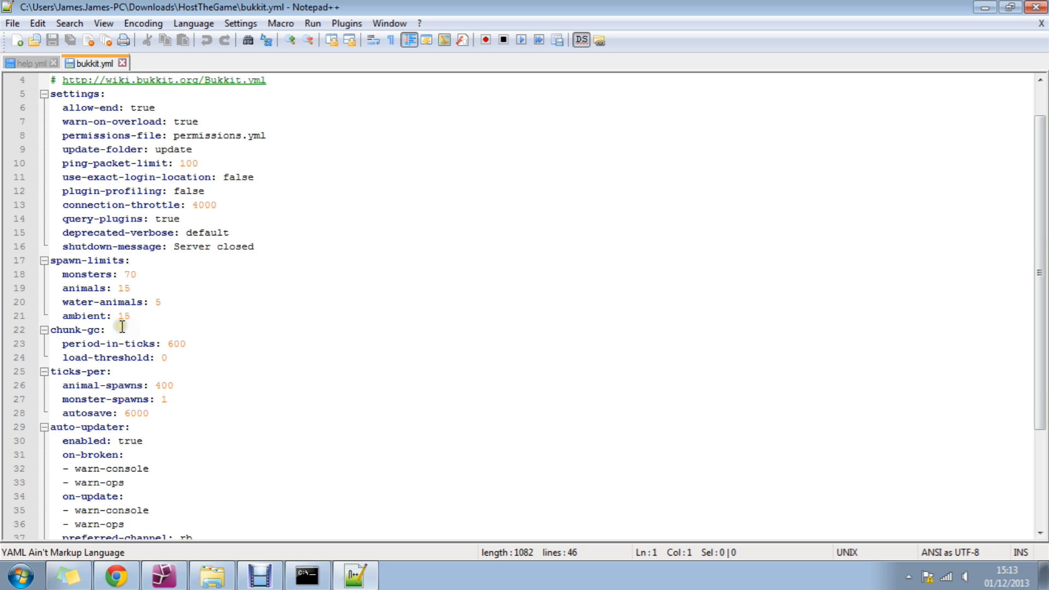
scroll(121, 323, down, 2)
scroll(121, 312, down, 1)
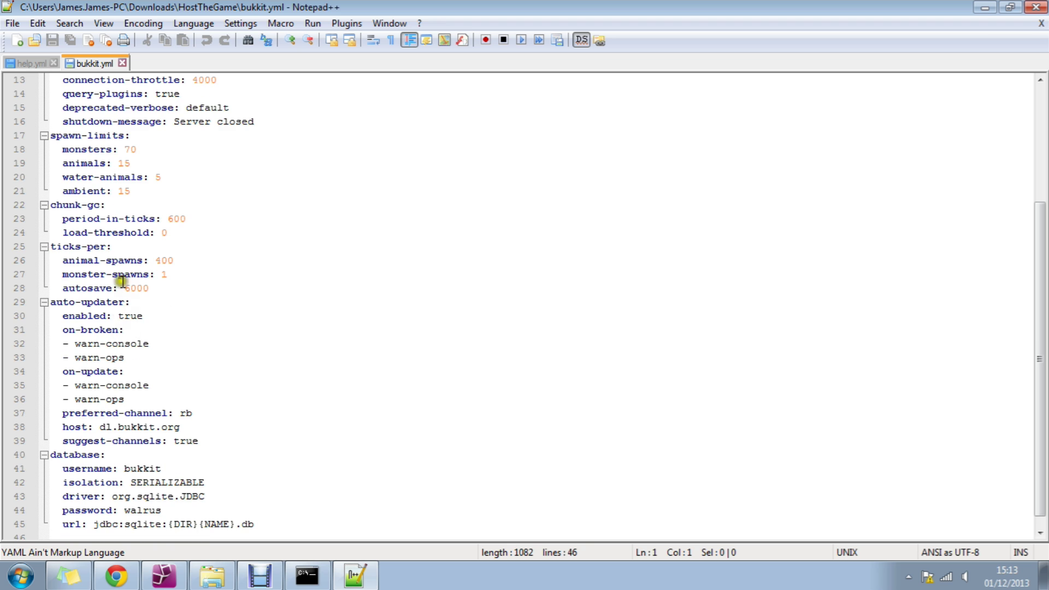
Step: Close bukkit.yml and open help.yml in Notepad++ instead
click(1036, 8)
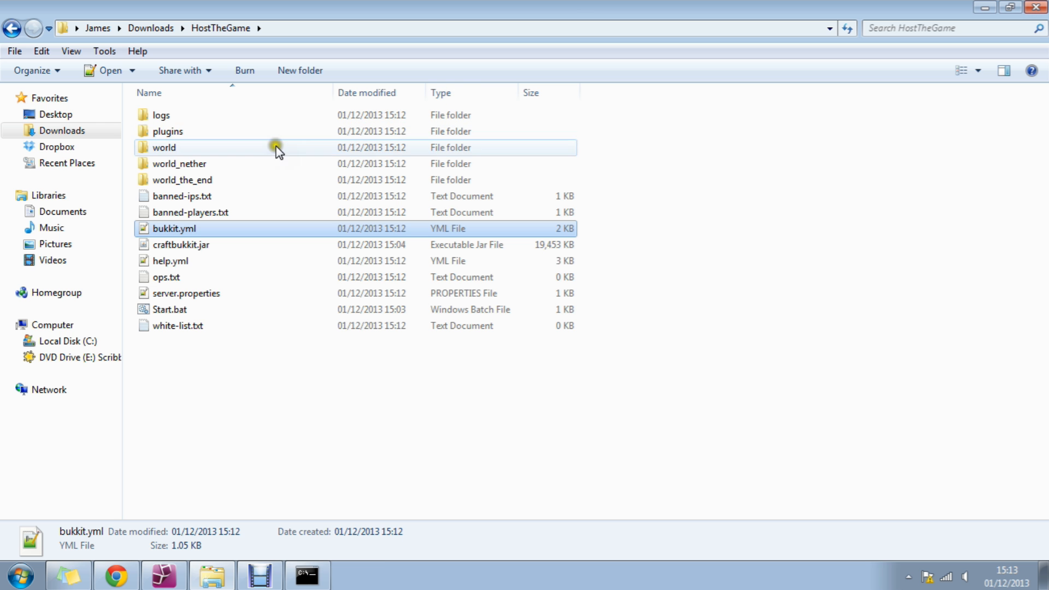
click(170, 261)
right_click(188, 271)
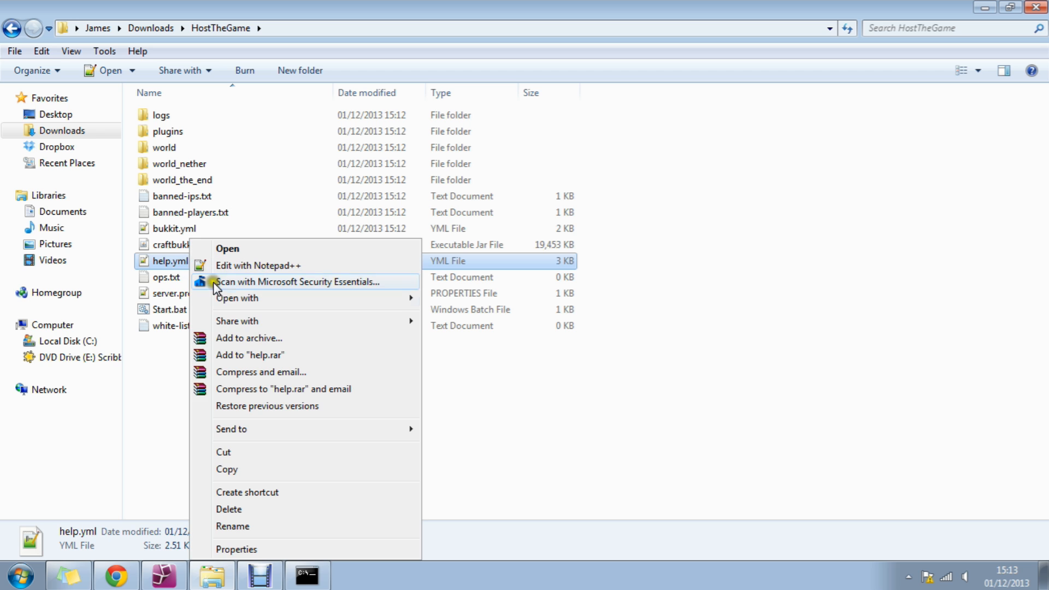
click(223, 268)
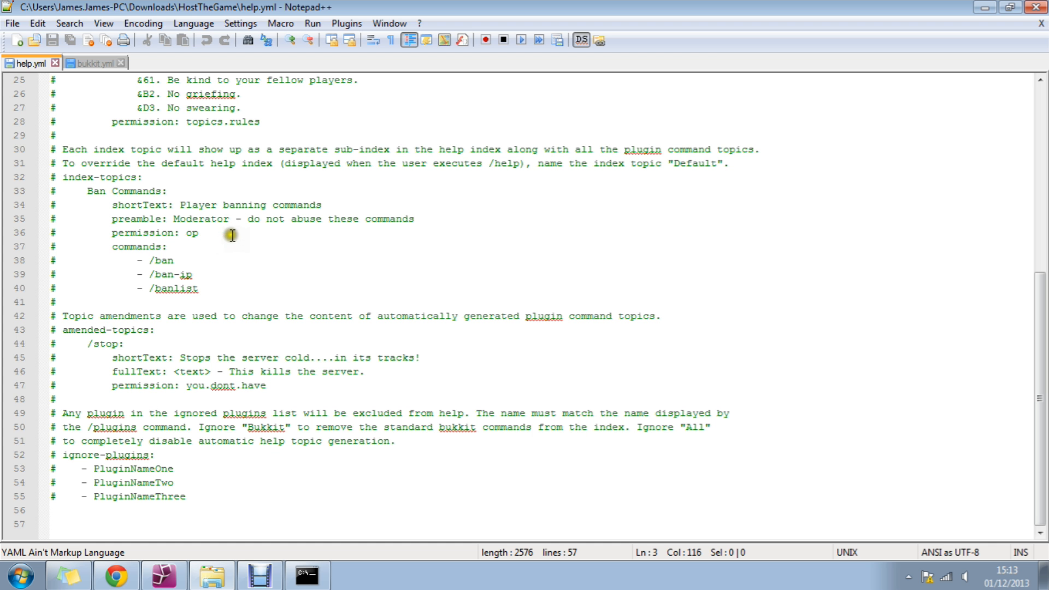
Step: Read help.yml's op permission, sections list, examples, colour codes and No griefing rule, then close it
click(228, 233)
scroll(227, 238, up, 8)
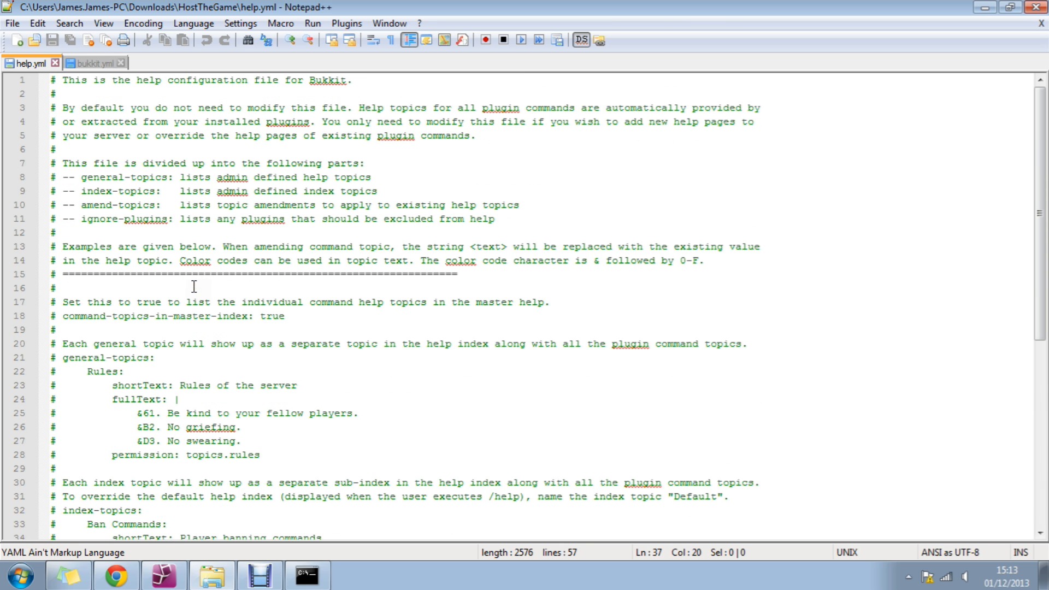
click(243, 164)
click(236, 232)
click(226, 260)
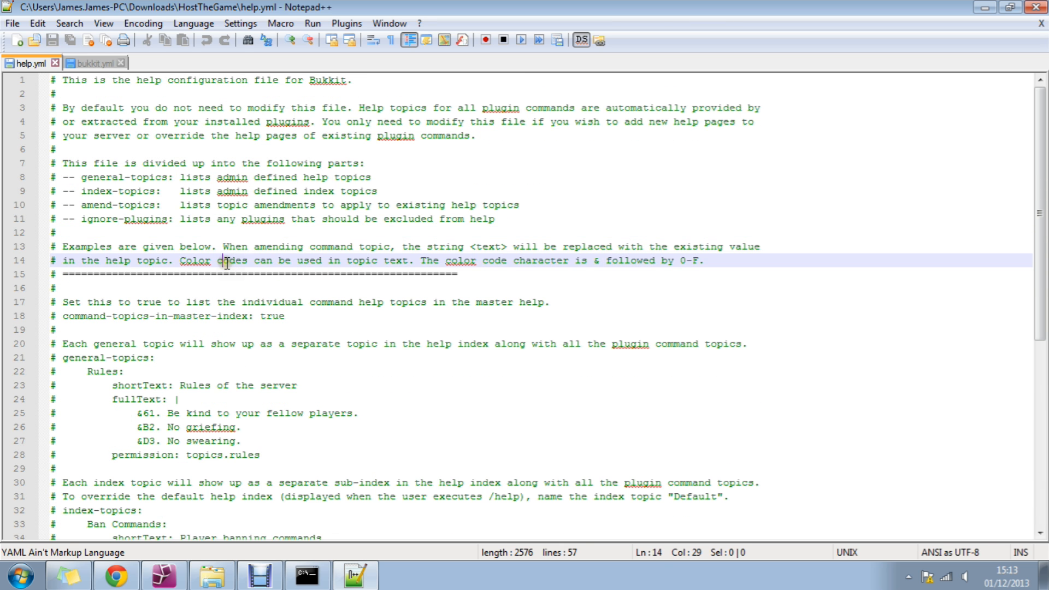
scroll(226, 261, down, 3)
click(213, 303)
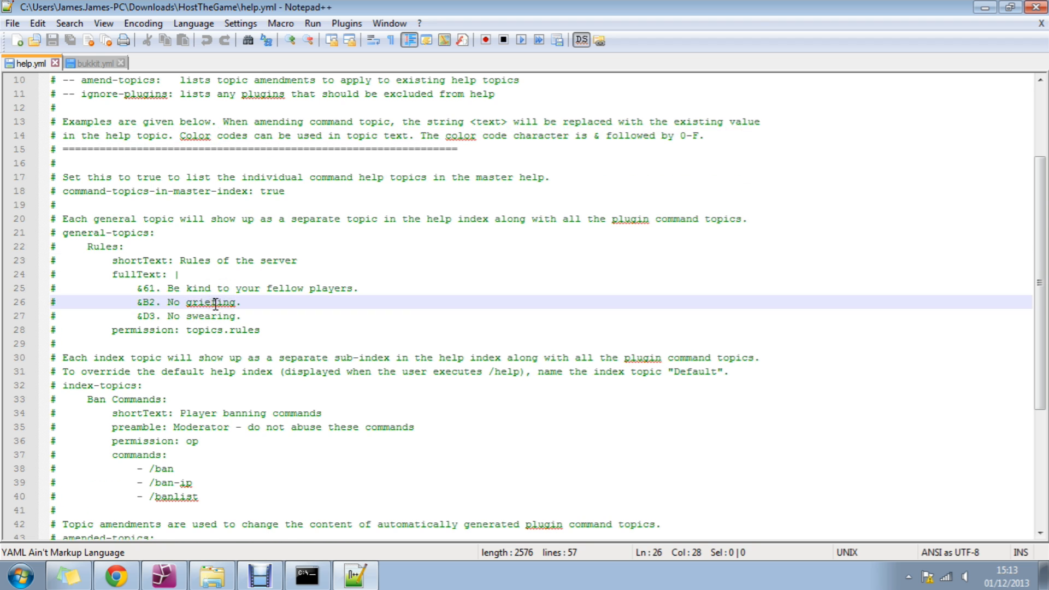
scroll(214, 303, down, 3)
scroll(230, 309, down, 2)
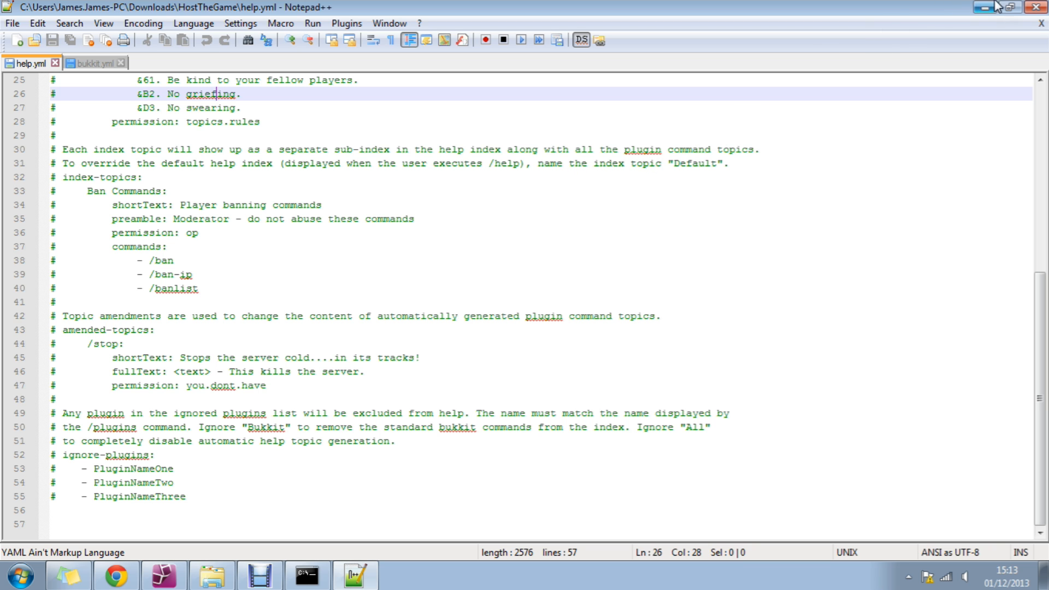
click(1034, 7)
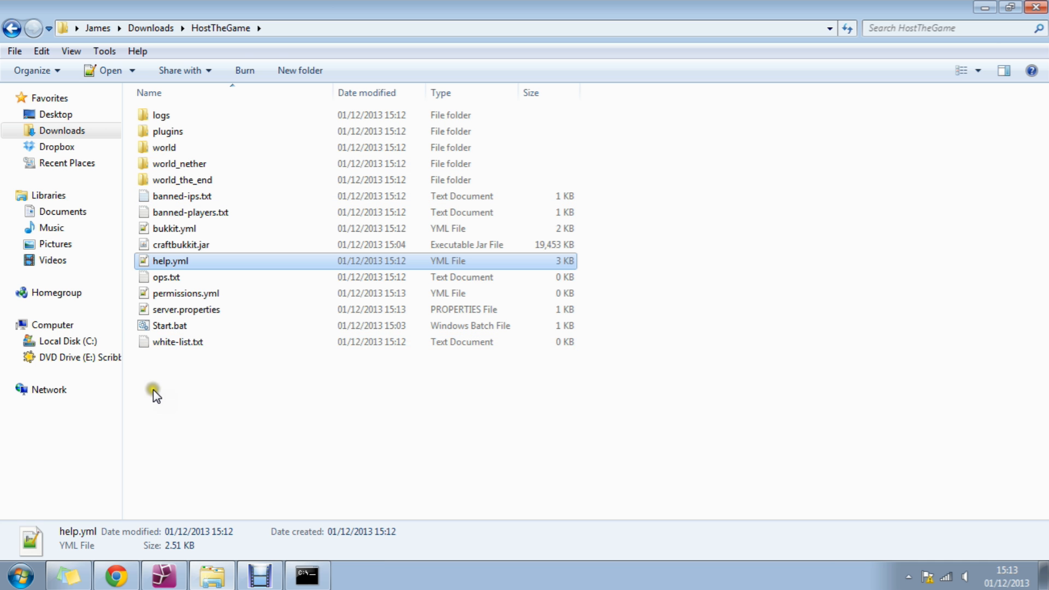
Step: Note server.properties, bring the console forward and issue the stop command to shut the server down
click(153, 389)
click(182, 309)
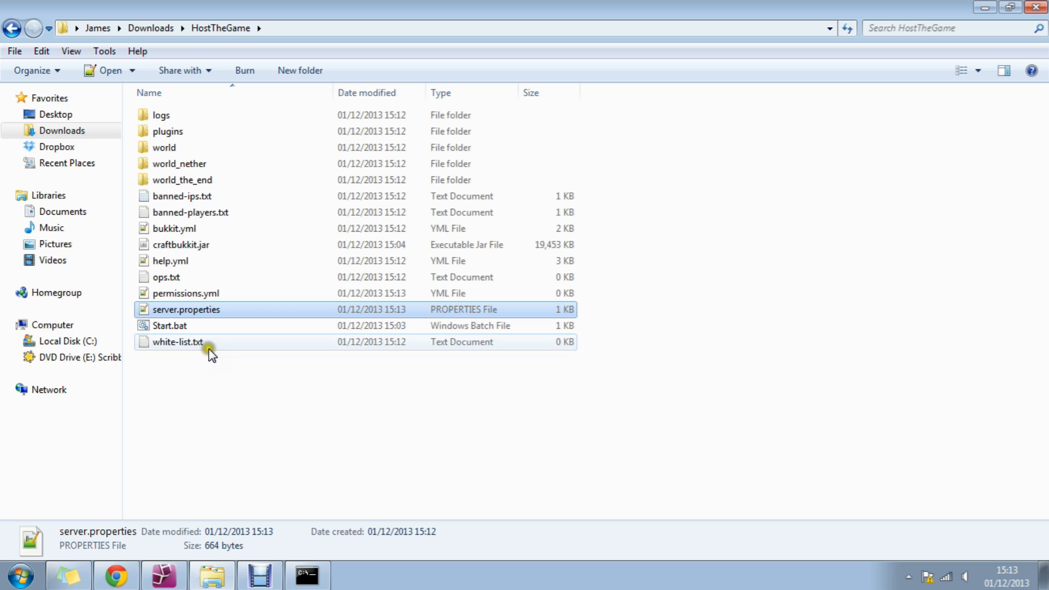
key(alt+Tab)
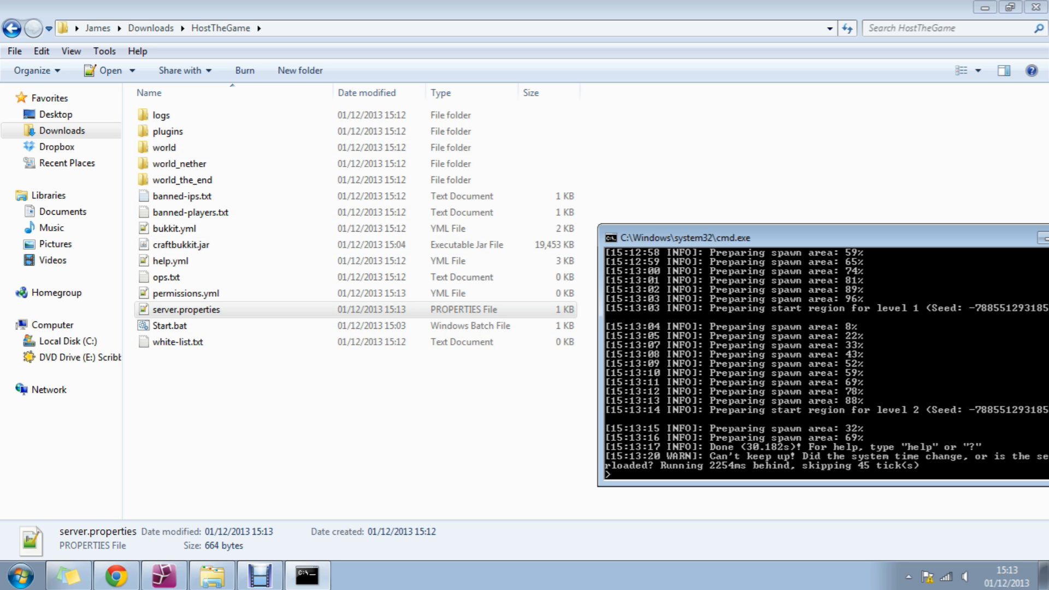
drag(856, 238, 442, 182)
text(st)
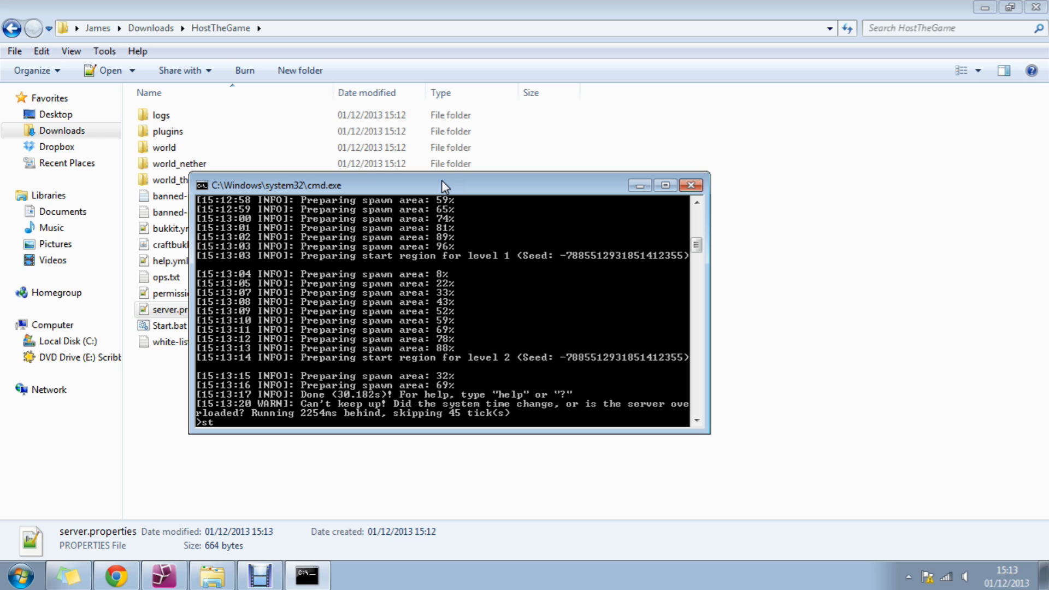
text(op)
key(Return)
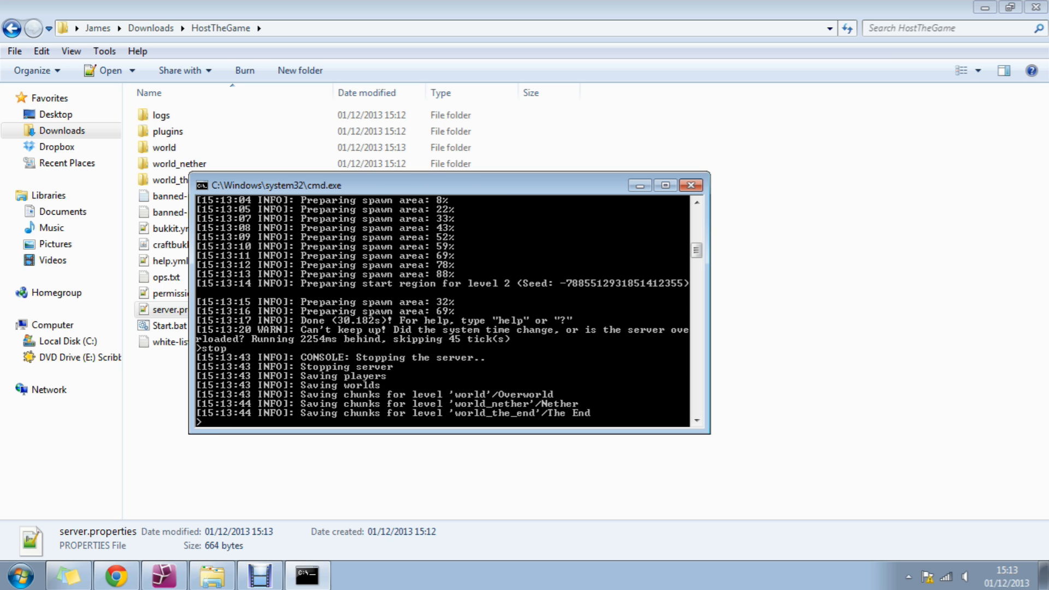